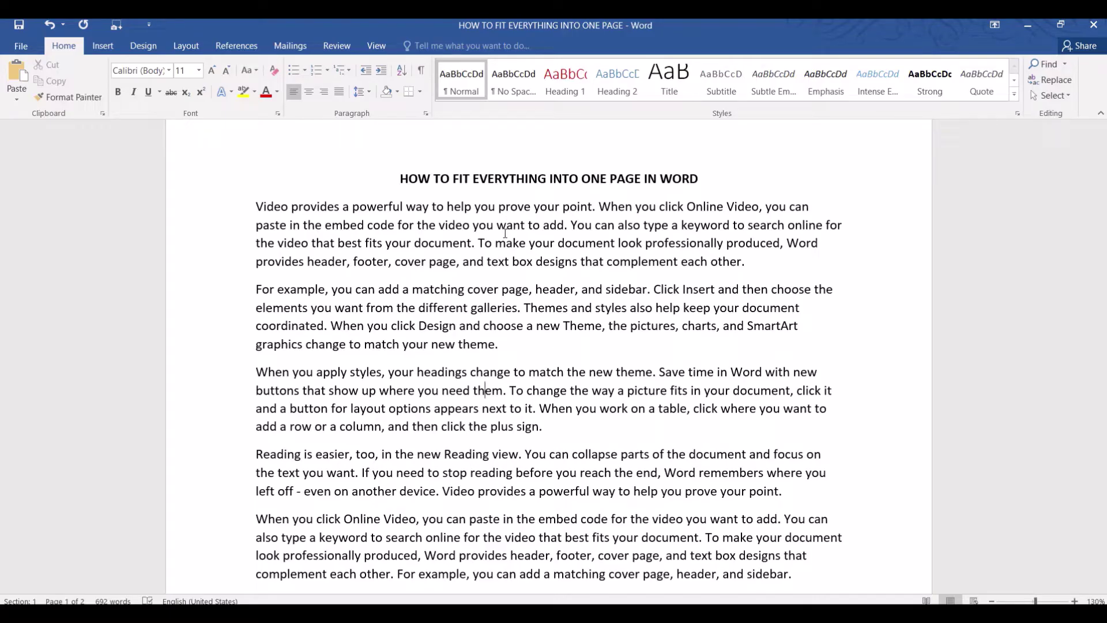
Zoom out from 130% to about 60% so both pages appear side by side.
scroll(525, 295, "down", 6, "ctrl")
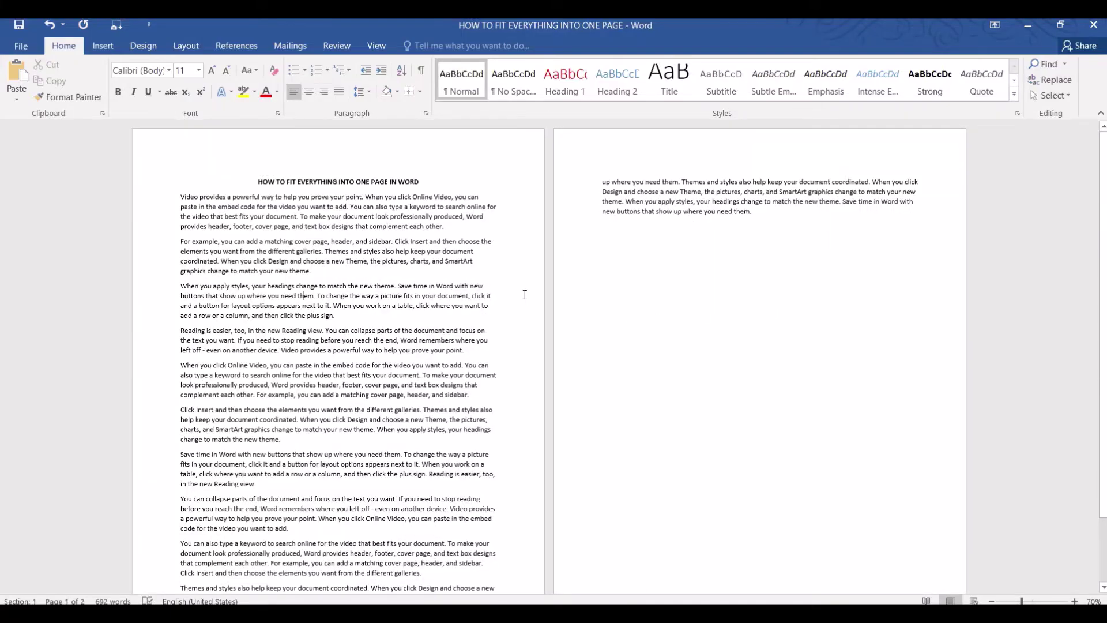
scroll(525, 295, "down", 1, "ctrl")
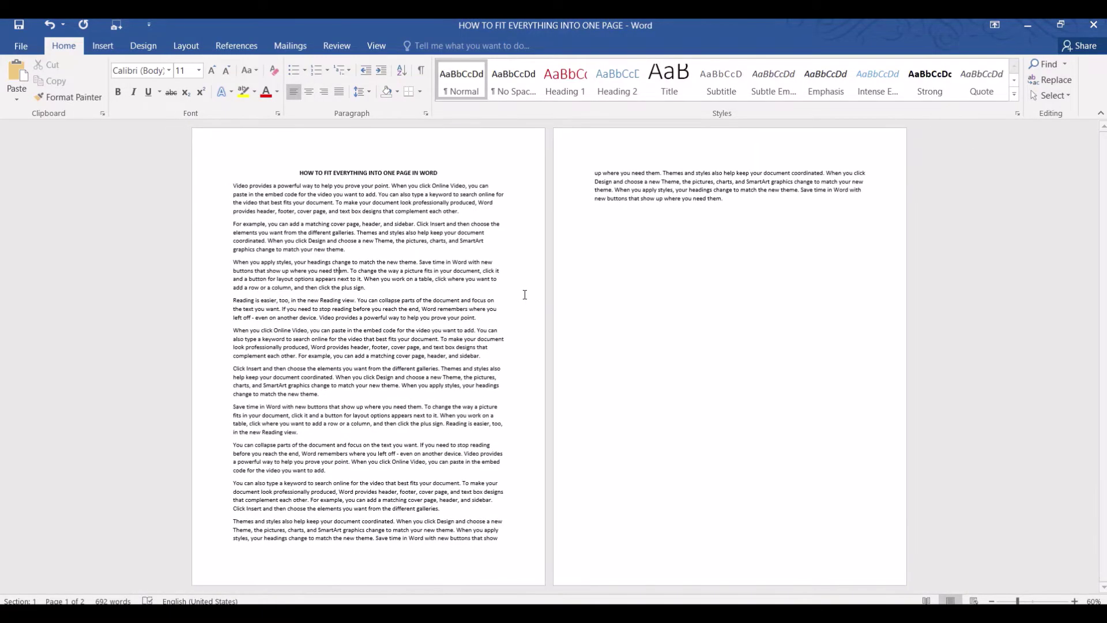
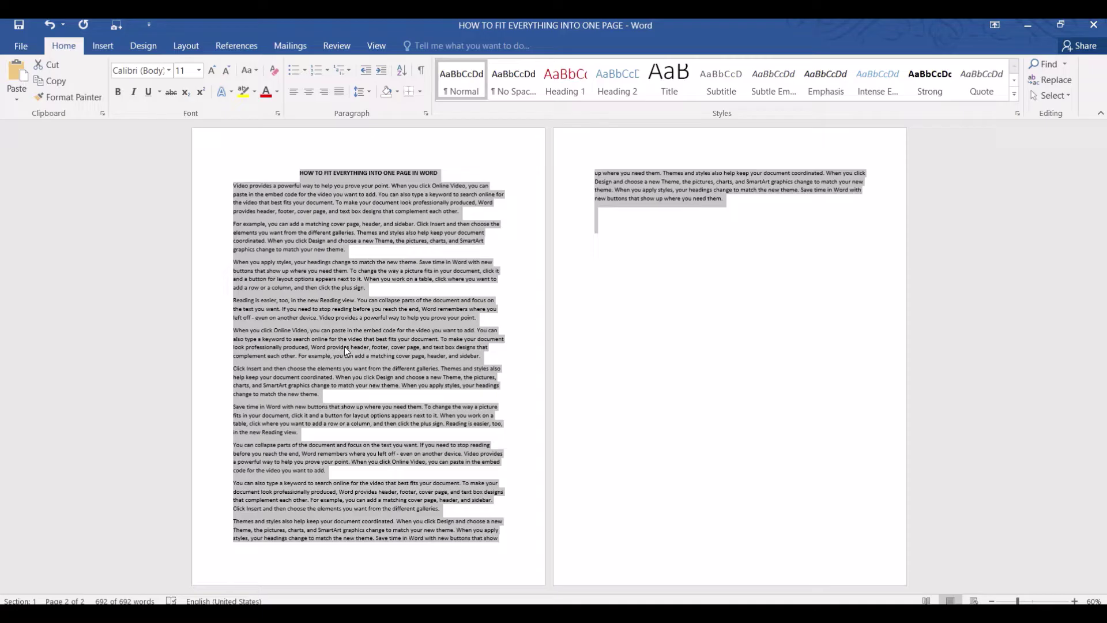
Change the selected text's font size from 11 to 10 pt and deselect to see the reflow.
left_click(201, 73)
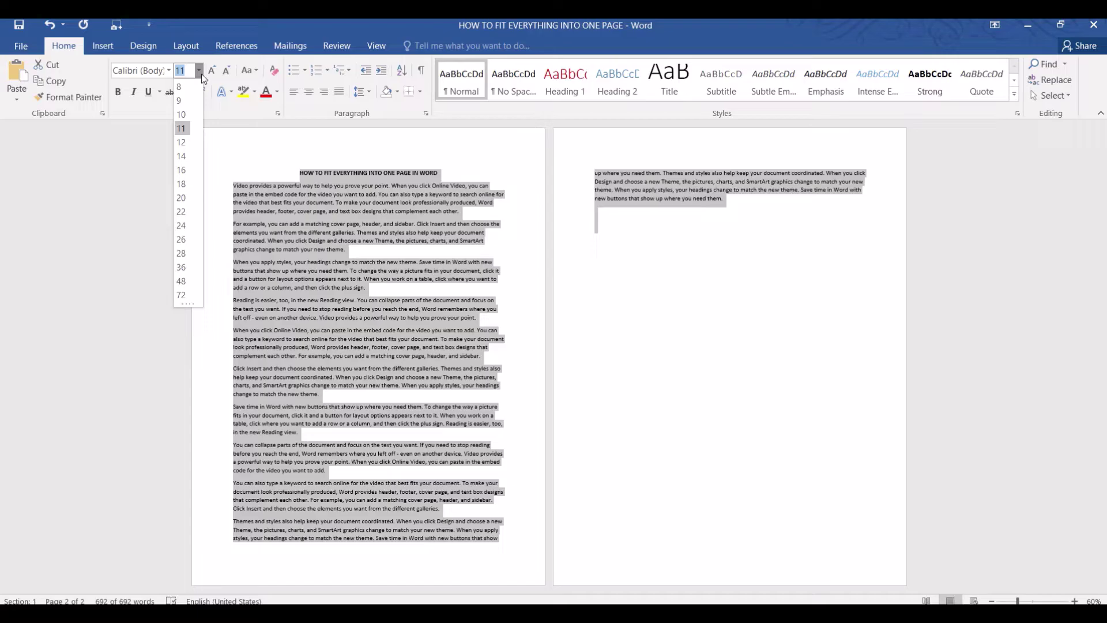
left_click(186, 115)
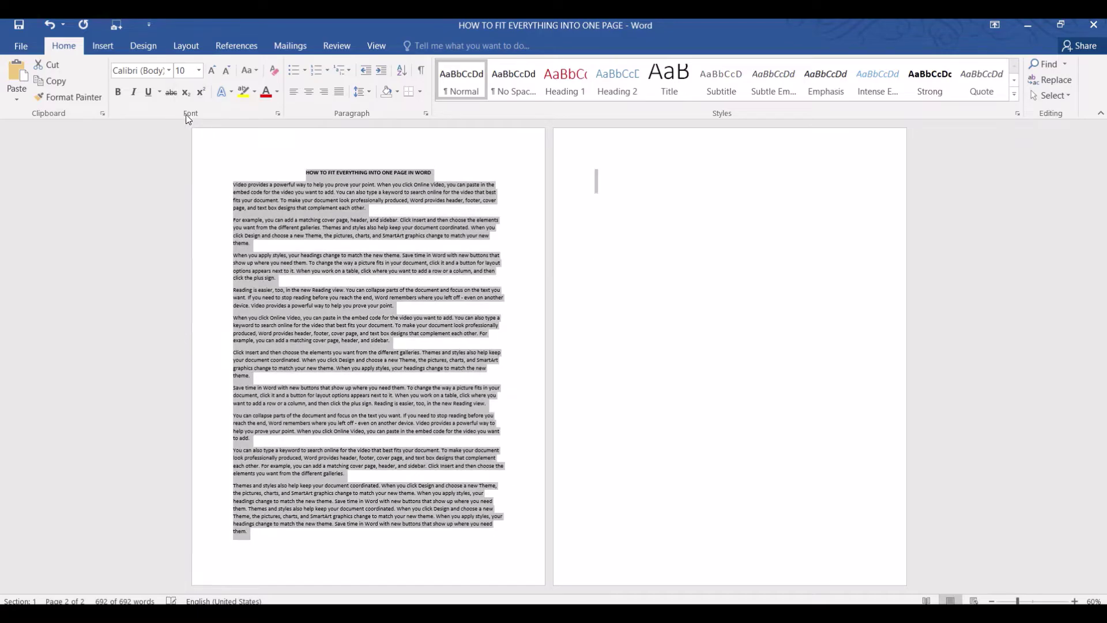
left_click(418, 236)
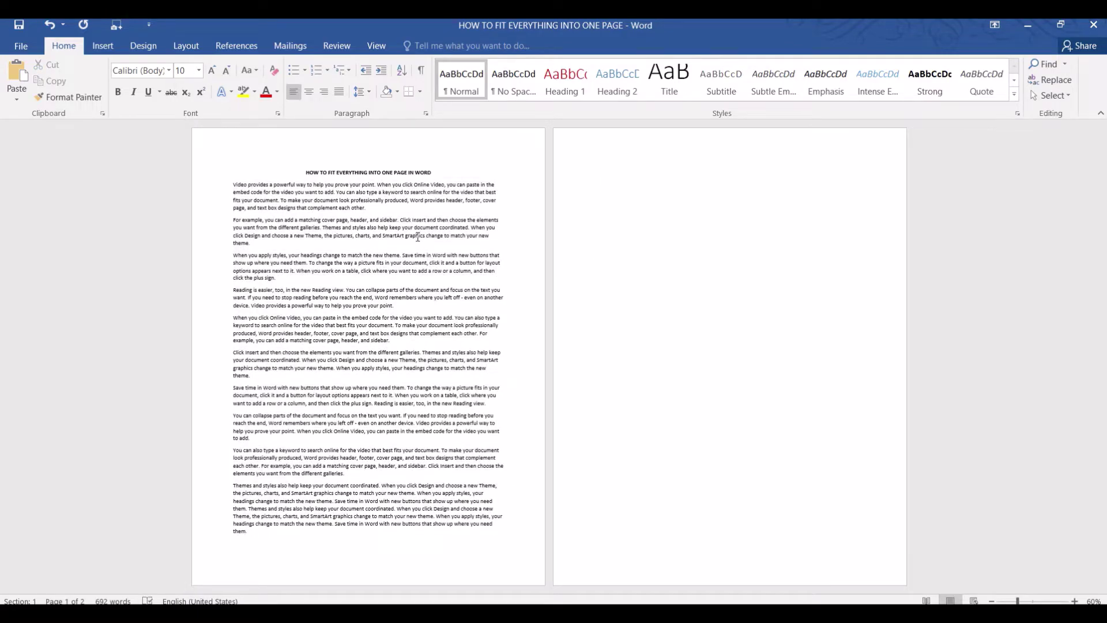
Undo the 10 pt change so the text returns to 11 pt and overflows onto page two.
key("ctrl+z")
left_click(417, 237)
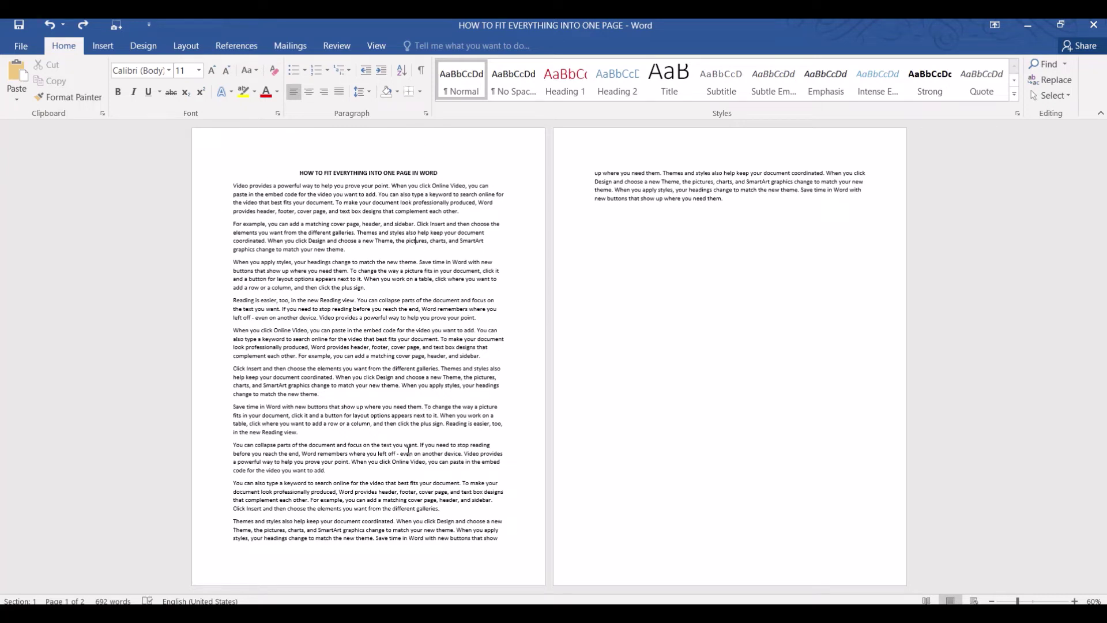
Apply the Moderate margin preset from the Layout tab's Margins list.
left_click(185, 46)
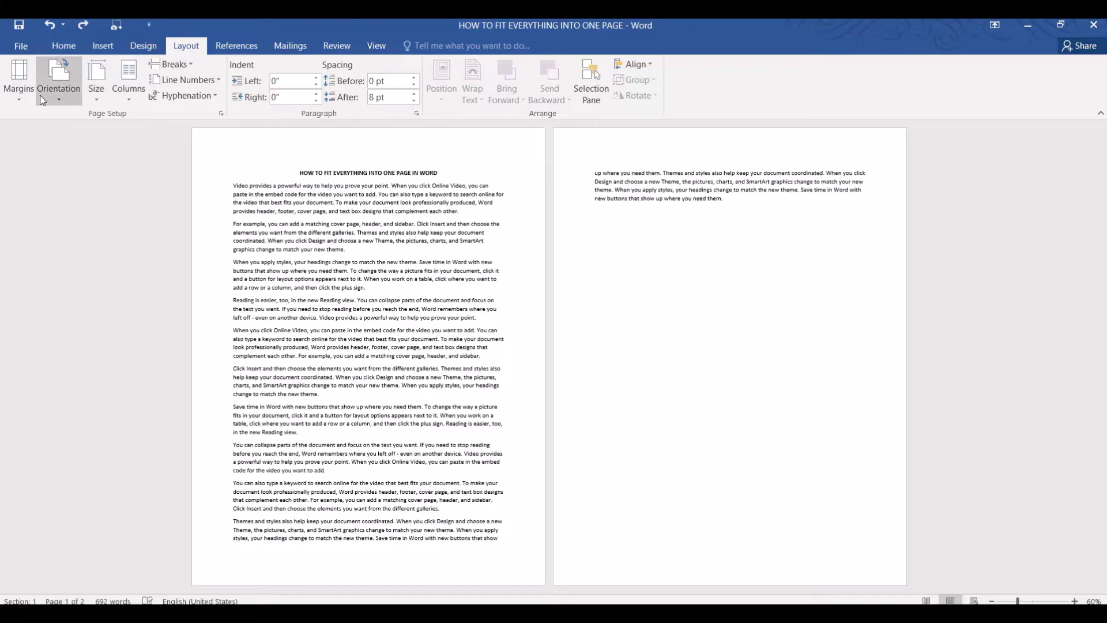
left_click(22, 99)
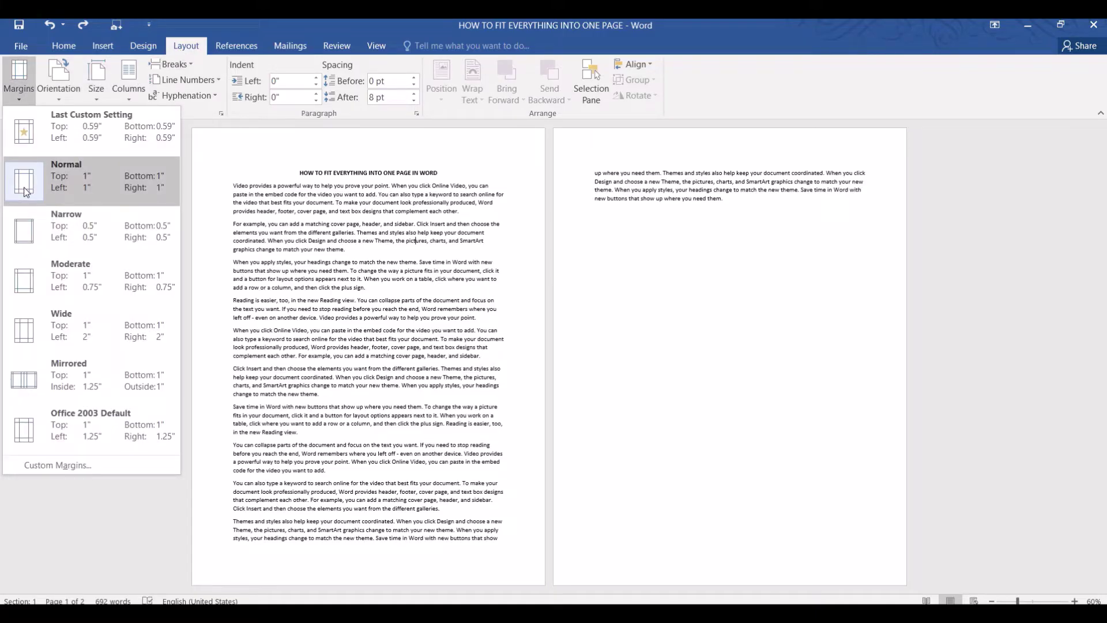
left_click(29, 288)
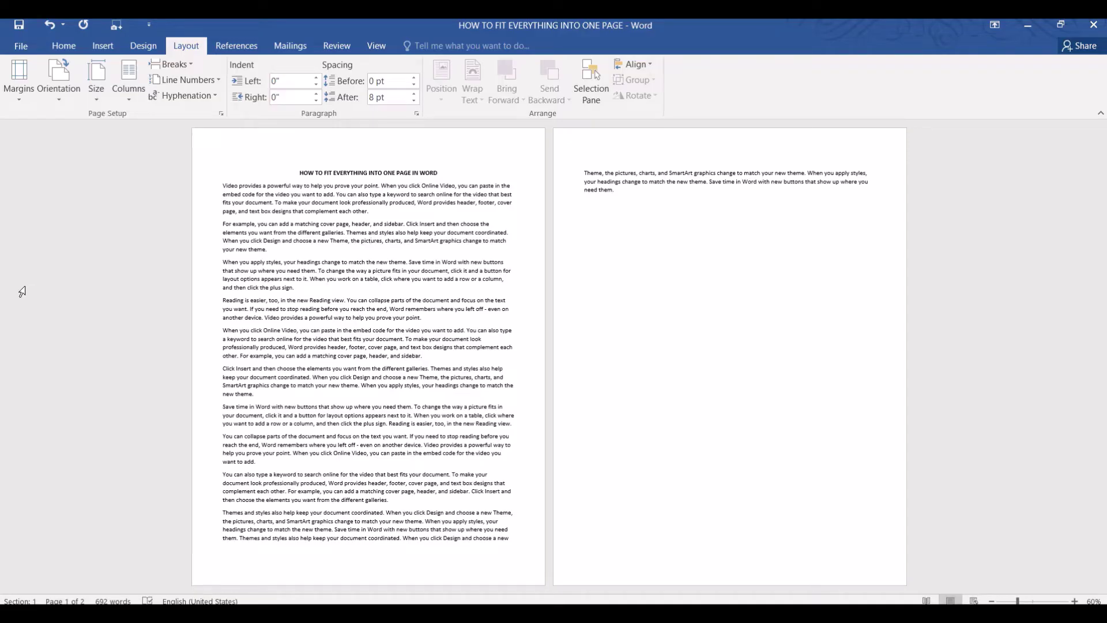
Try the Narrow margin preset, then undo it with Ctrl+Z.
left_click(18, 100)
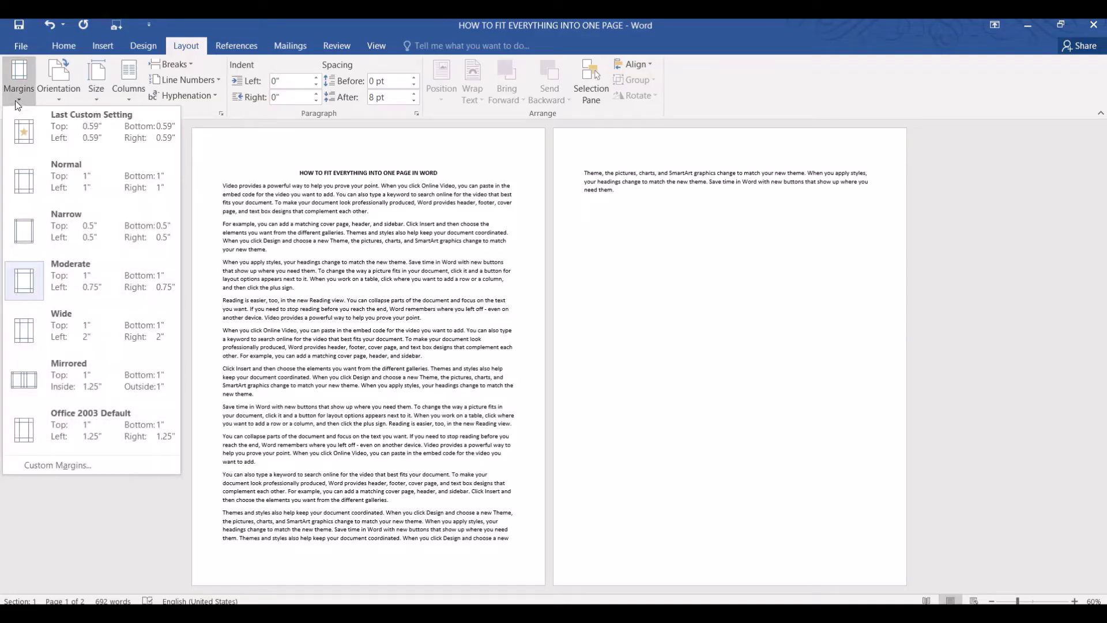
left_click(64, 231)
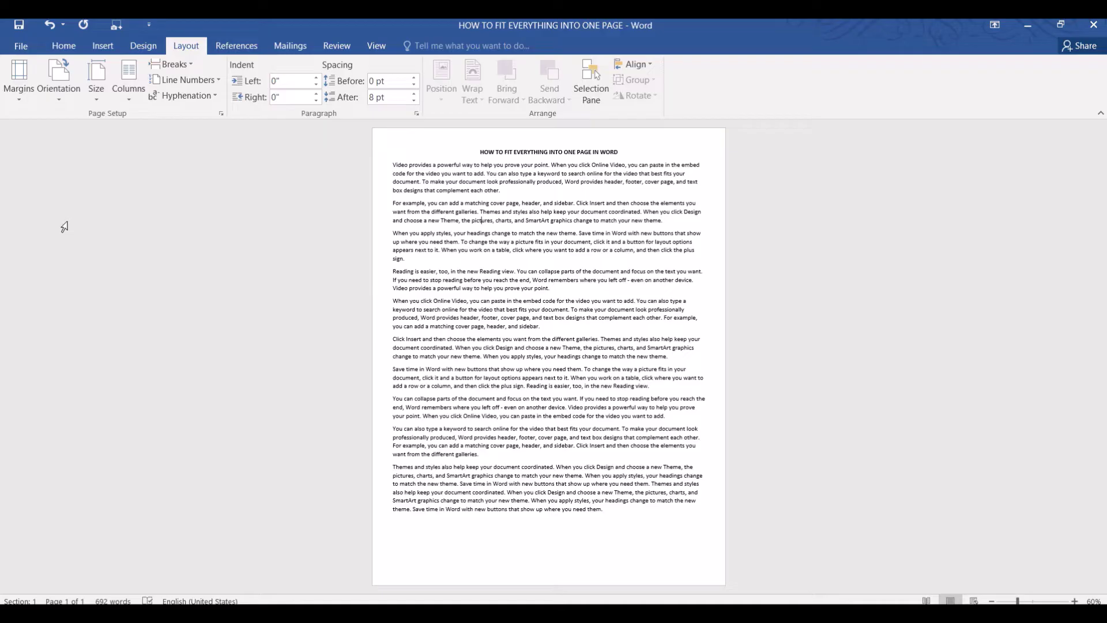
key("ctrl+z")
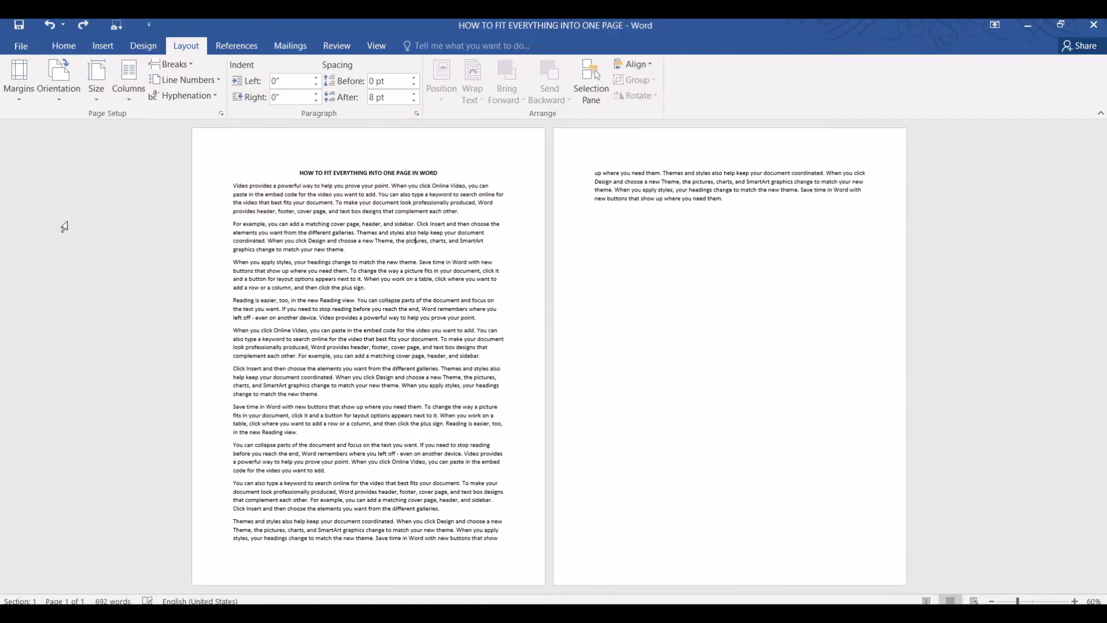
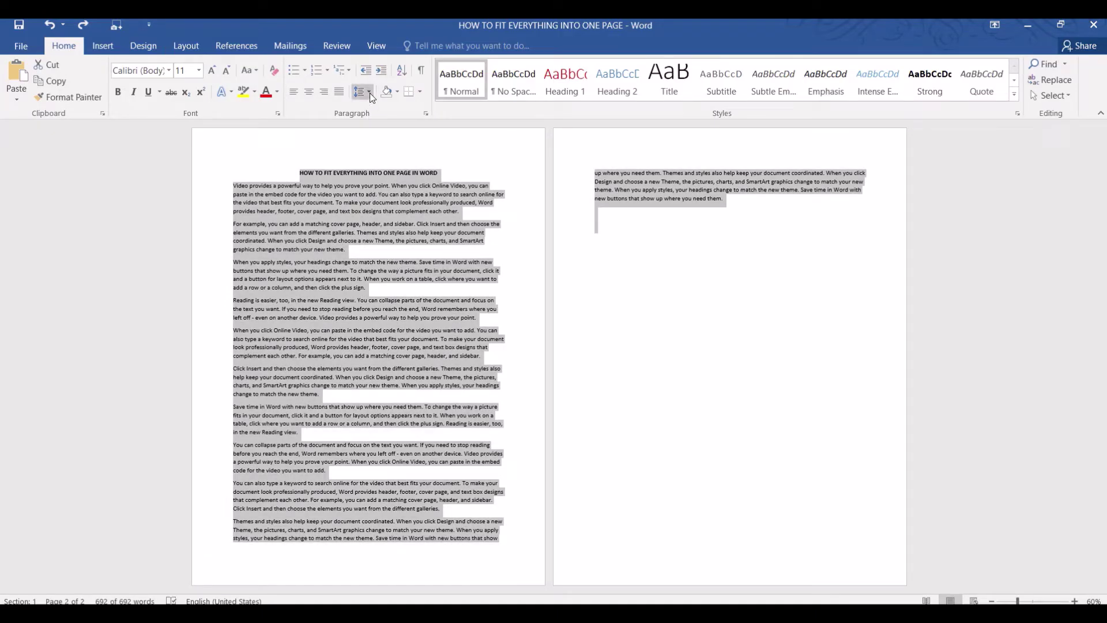
Apply 1.0 line spacing to all the selected document text.
left_click(369, 93)
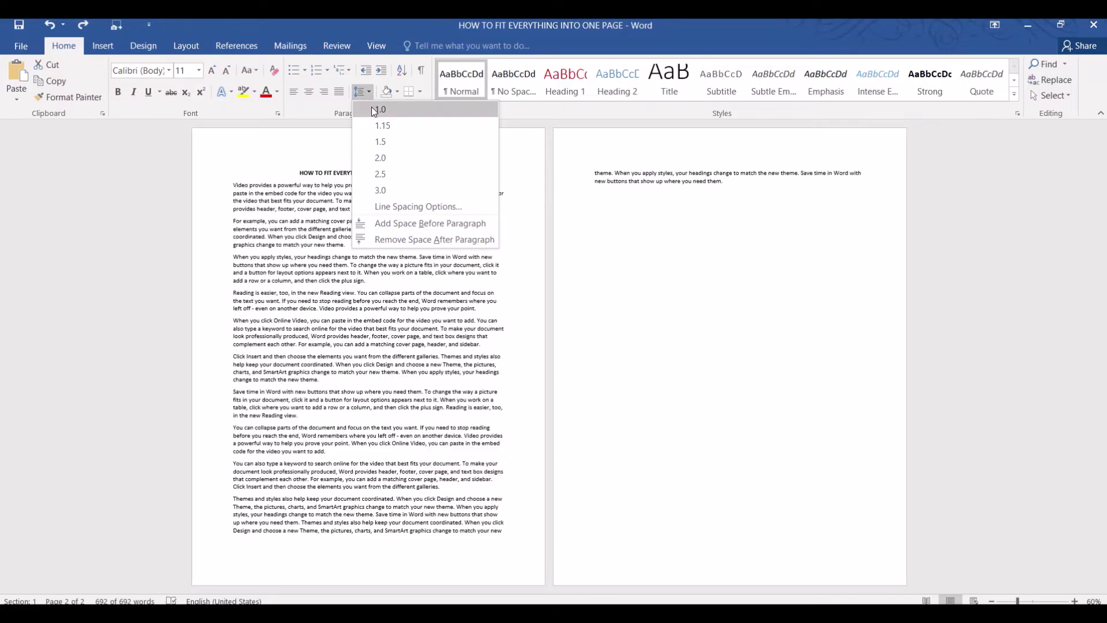
left_click(372, 110)
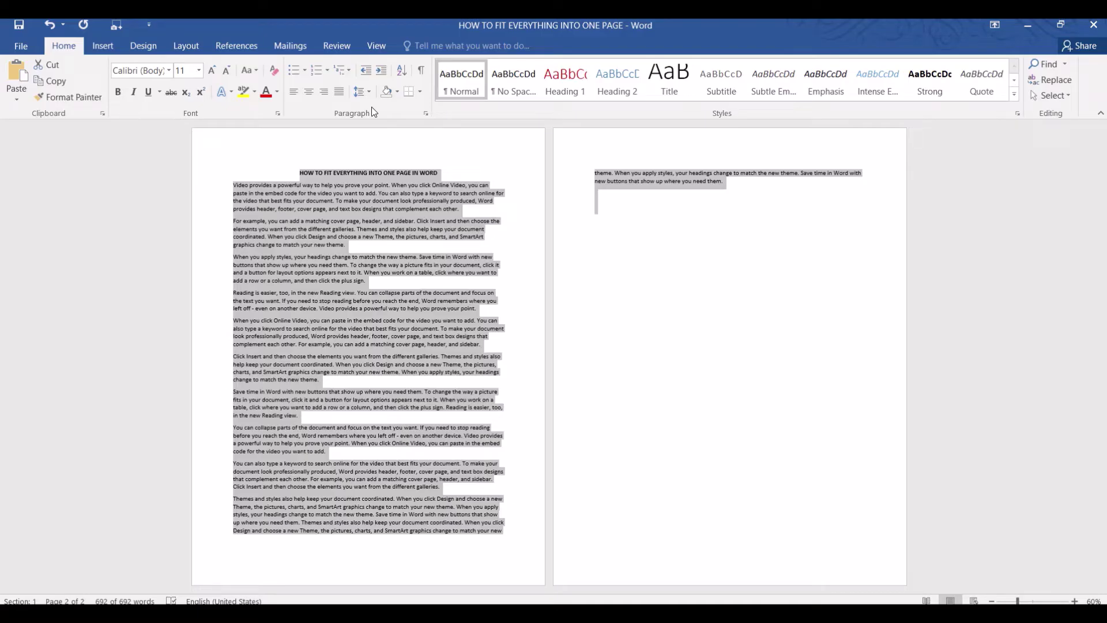
Set the line spacing to Multiple at 0.95 in the Paragraph dialog.
left_click(427, 115)
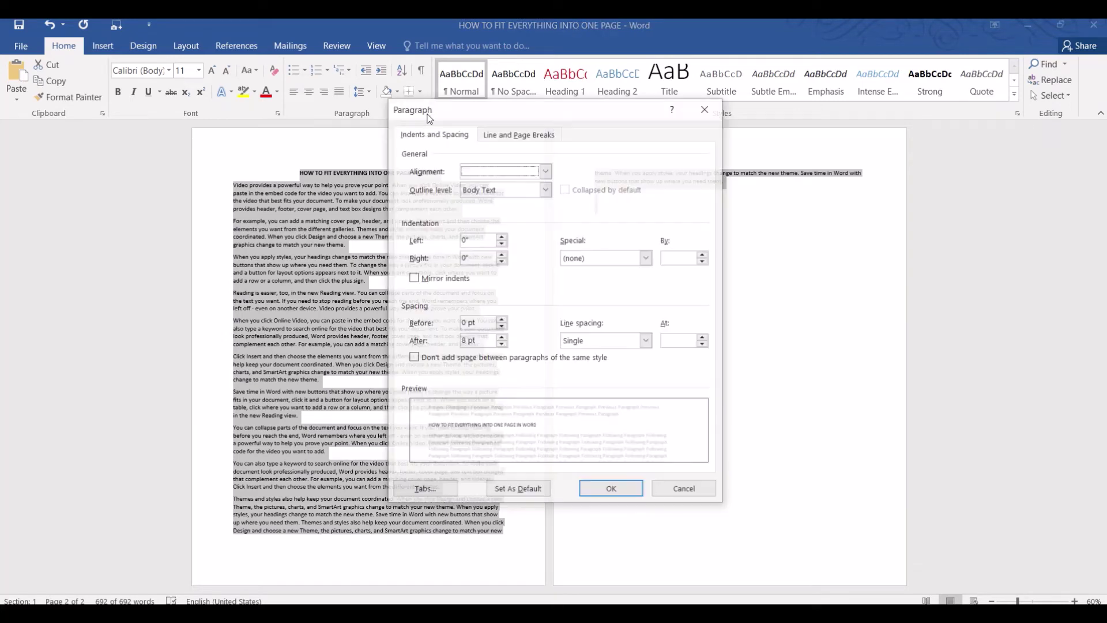
left_click(675, 340)
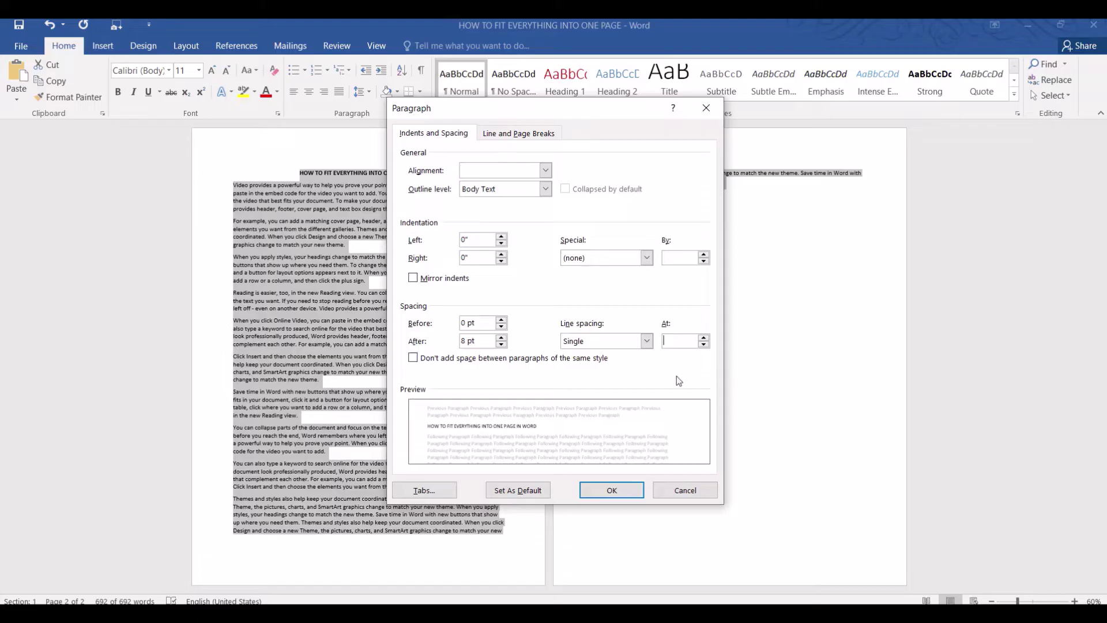
type("0.95")
left_click(596, 487)
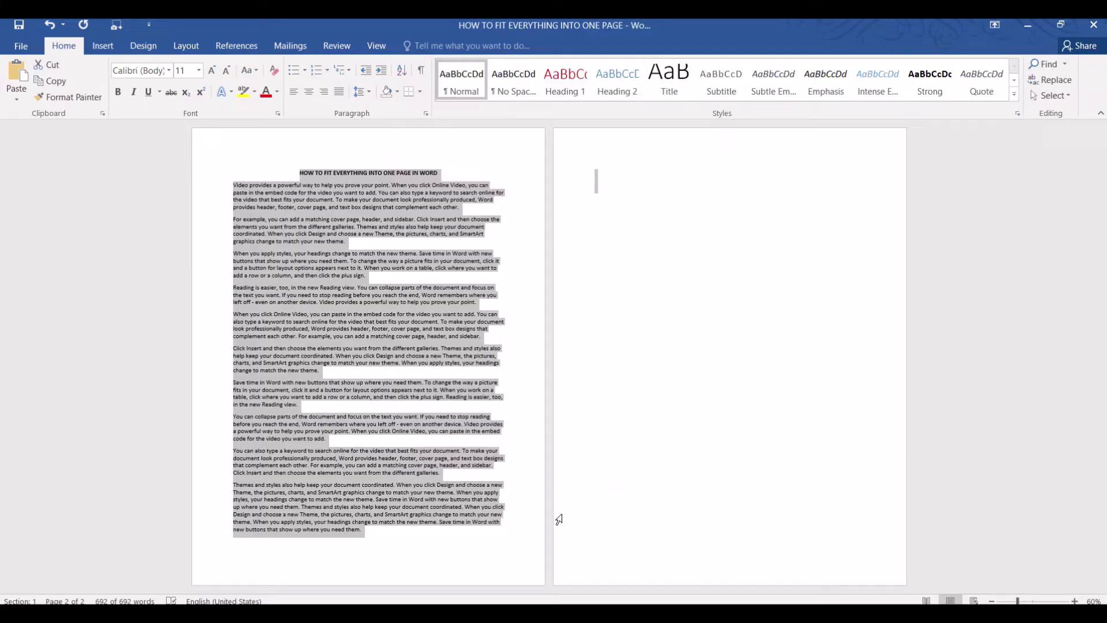
Undo both the 0.95 and 1.0 spacing changes to restore the original line spacing.
left_click(519, 562)
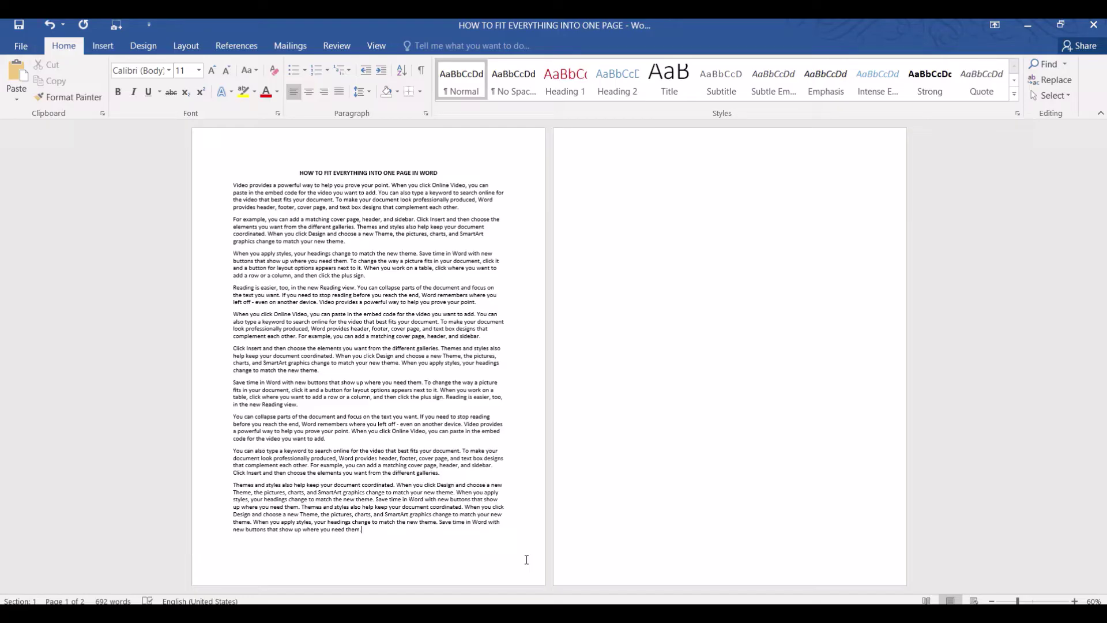
key("ctrl+z")
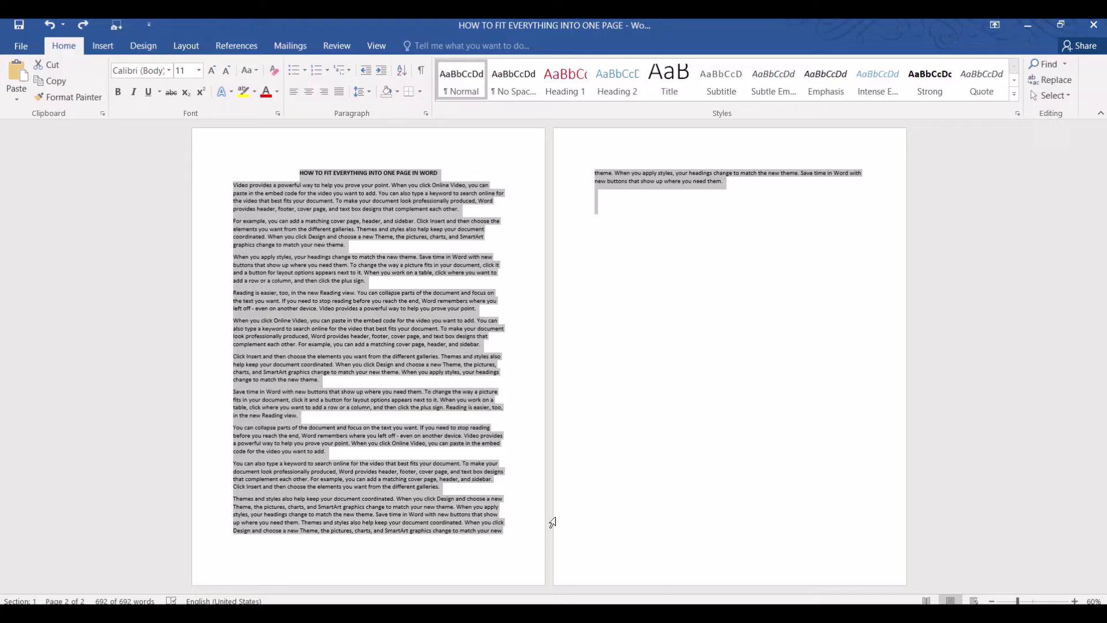
left_click(387, 360)
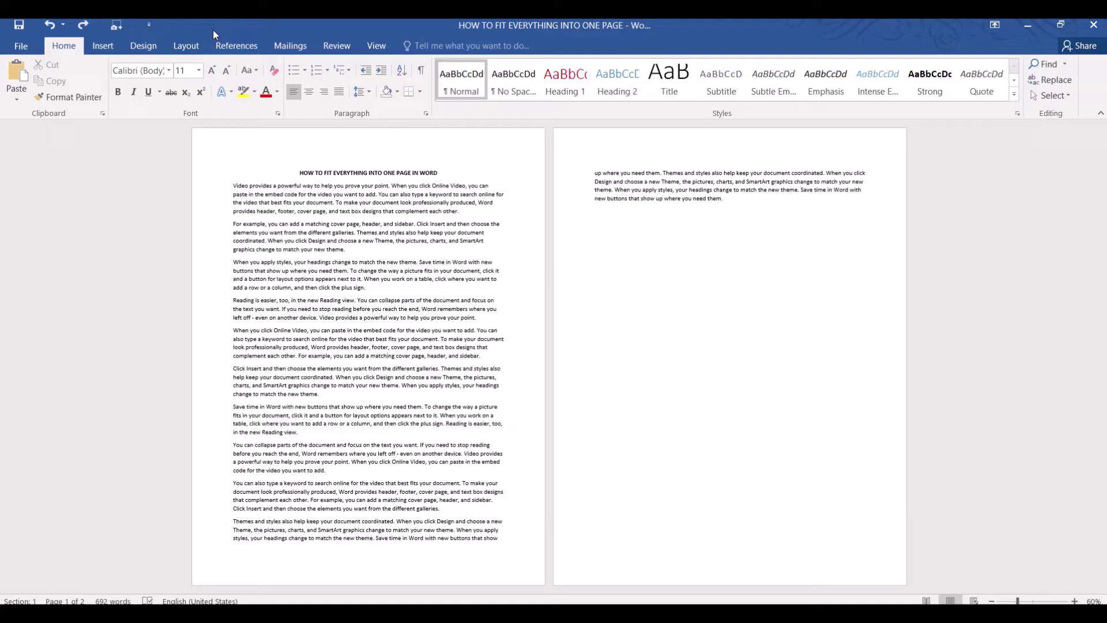
Add Shrink One Page from All Commands to the Quick Access Toolbar list.
left_click(161, 26)
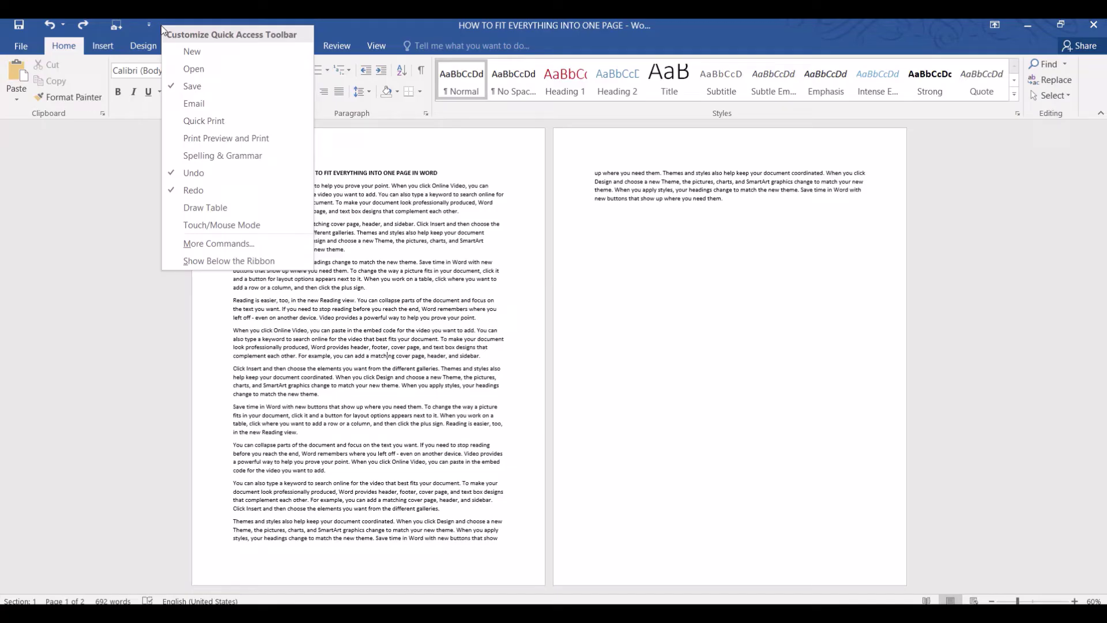
left_click(219, 244)
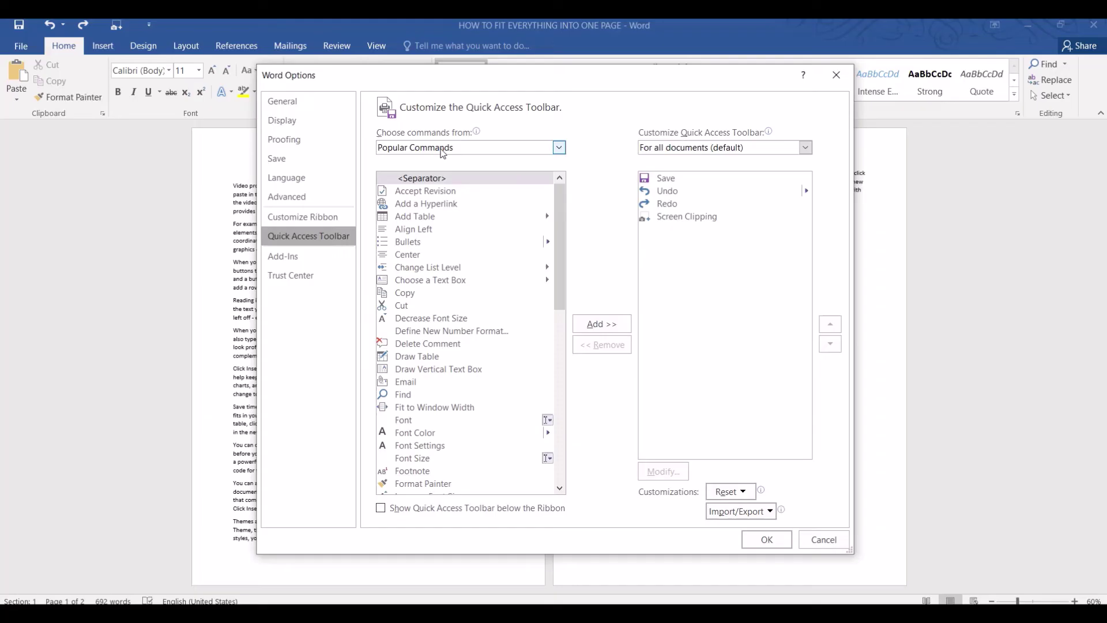
left_click(465, 147)
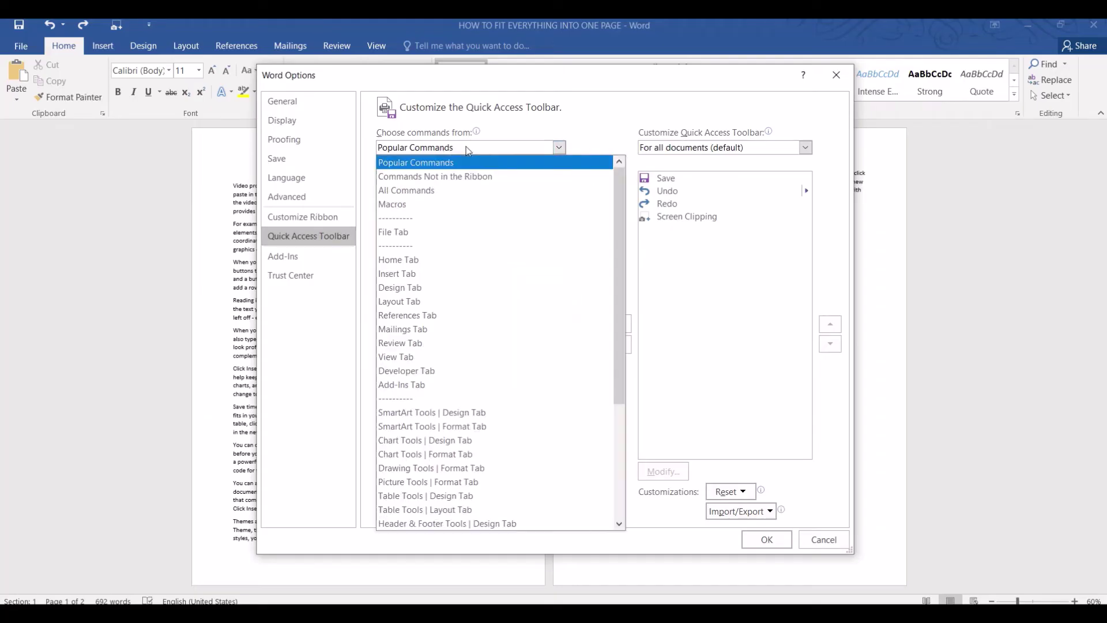
left_click(441, 191)
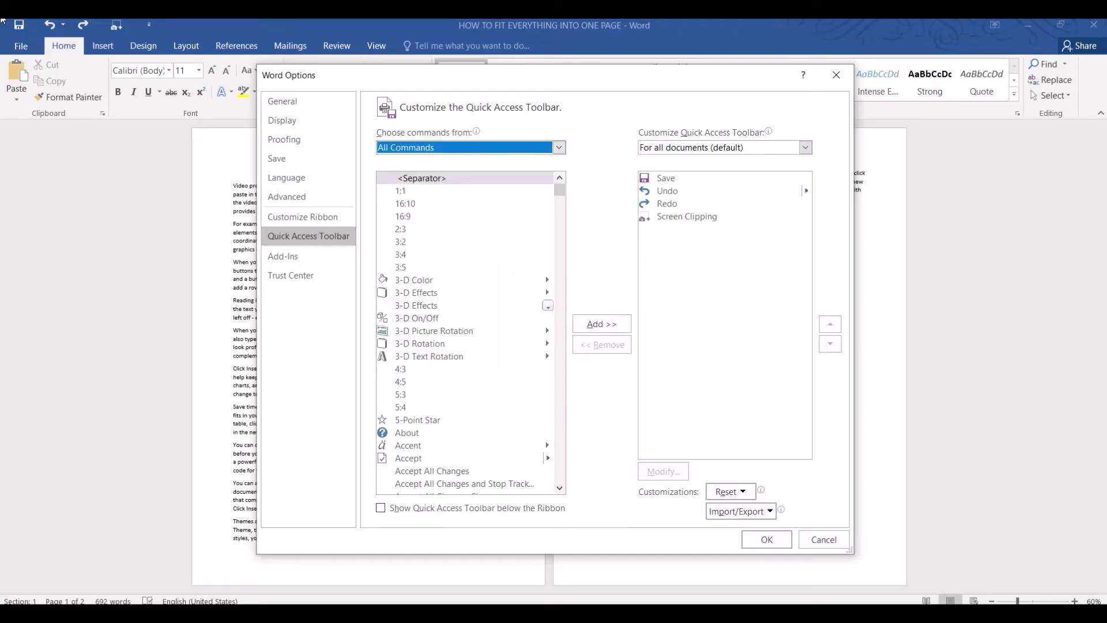
mouse_move(558, 195)
left_mouse_down()
mouse_move(563, 312)
mouse_move(537, 435)
left_mouse_up()
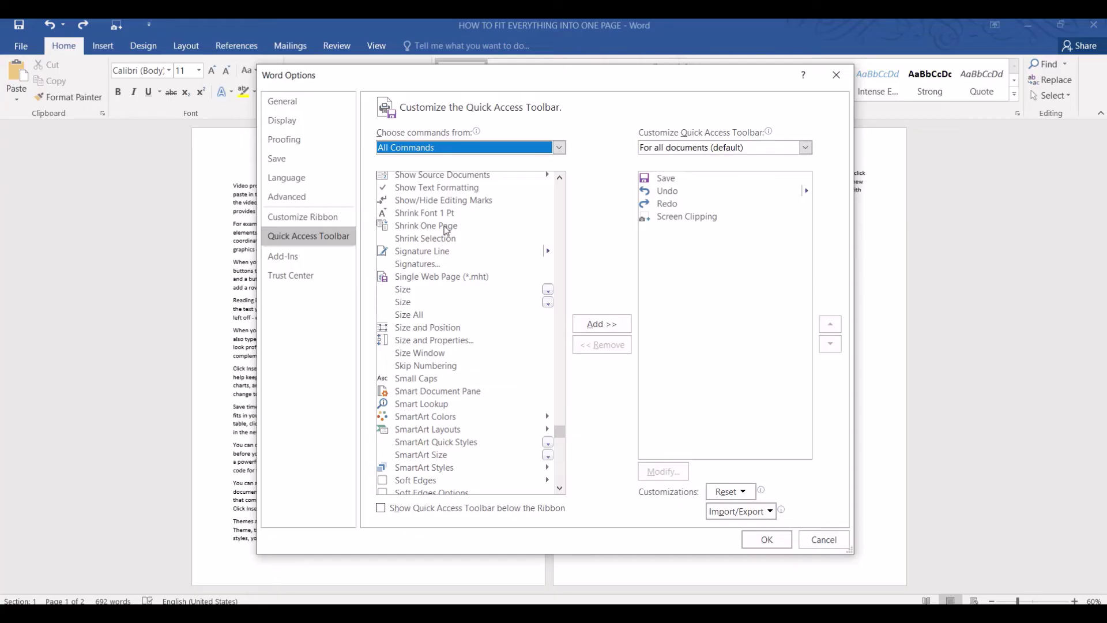
left_click(447, 227)
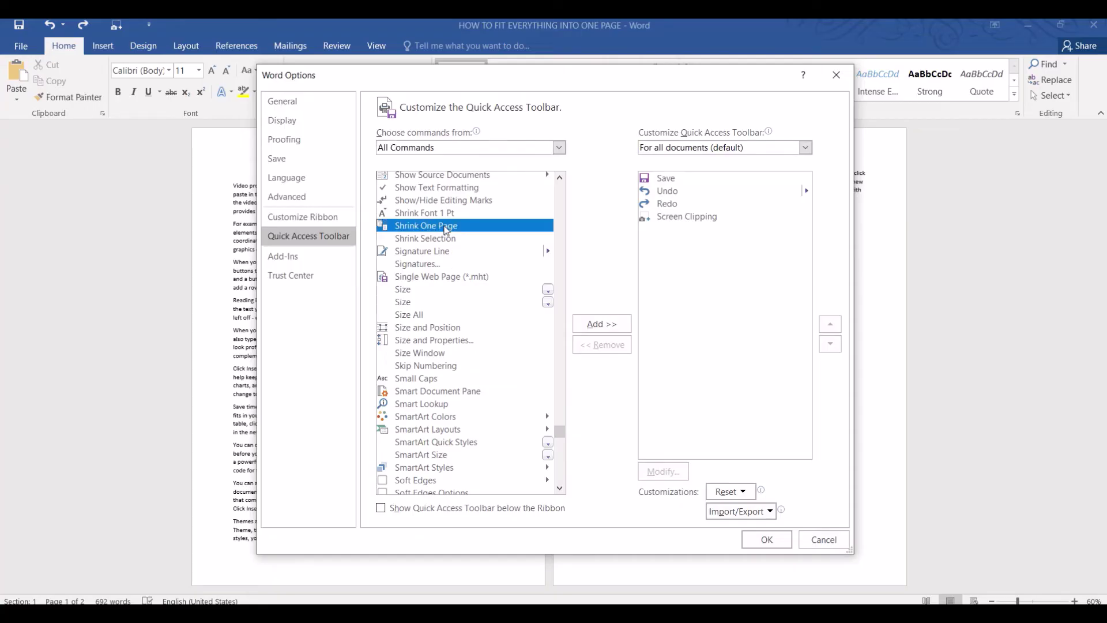
left_click(602, 324)
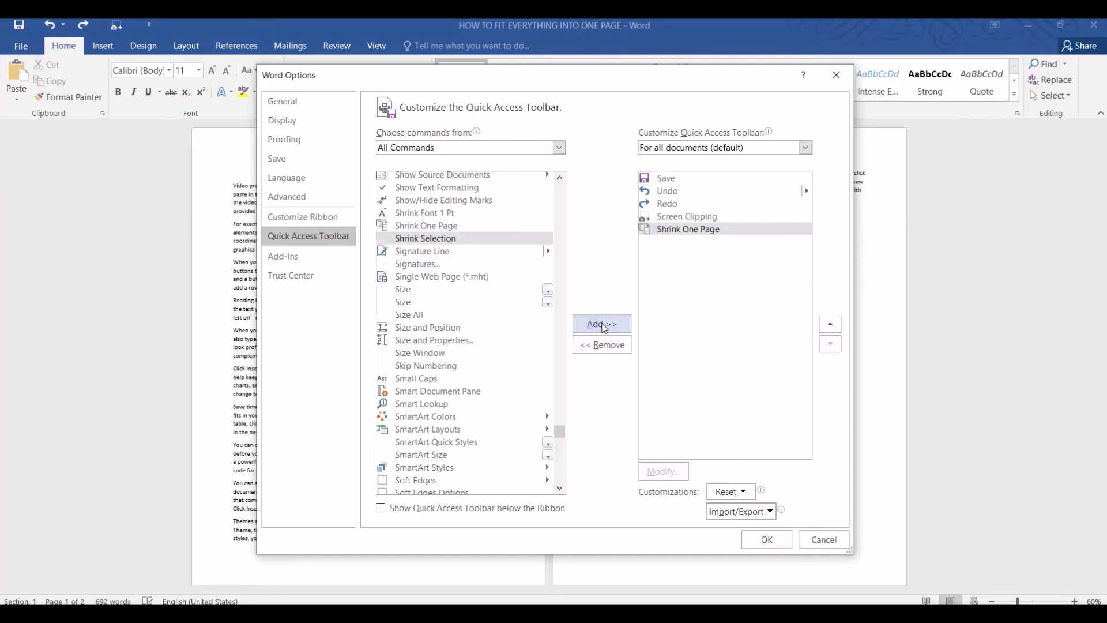
Save the toolbar change and run Shrink One Page, fitting the document on one page at 9.5 pt.
left_click(762, 541)
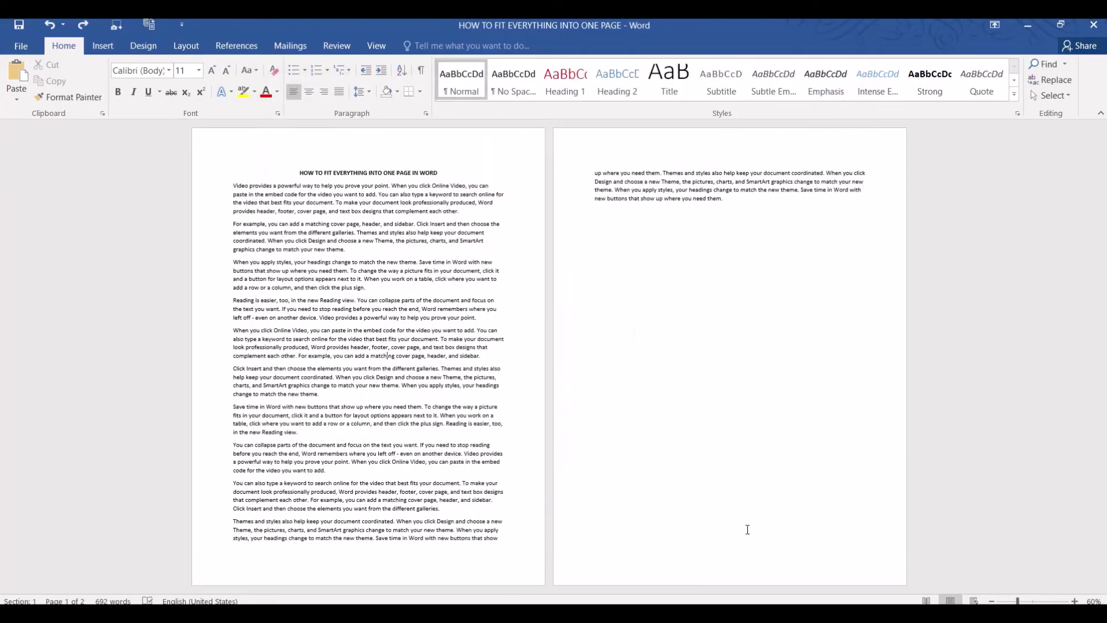
left_click(149, 29)
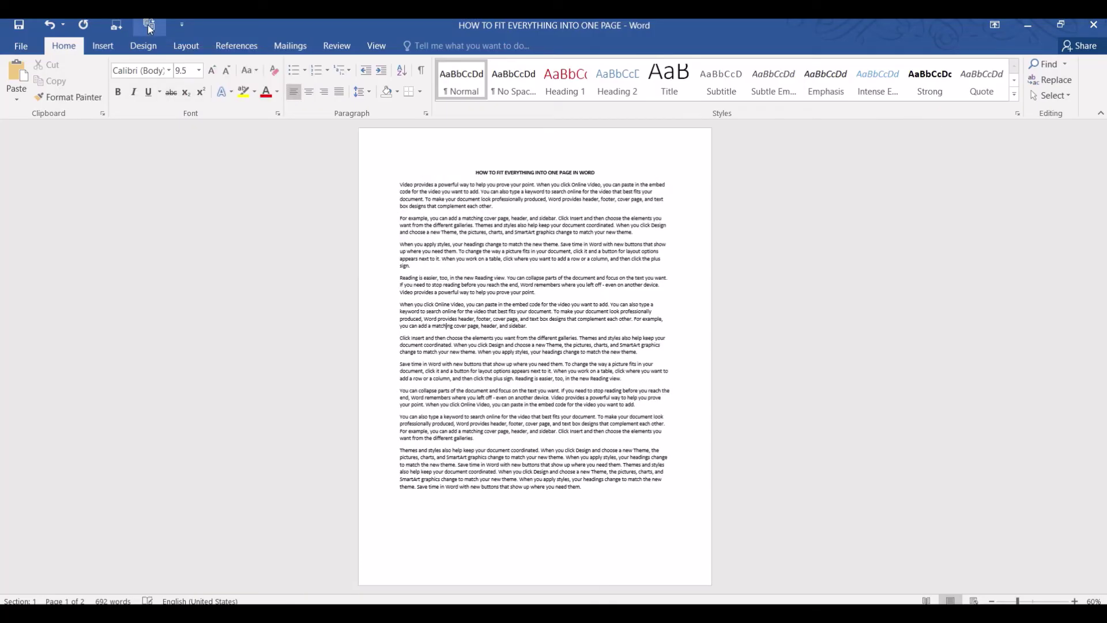
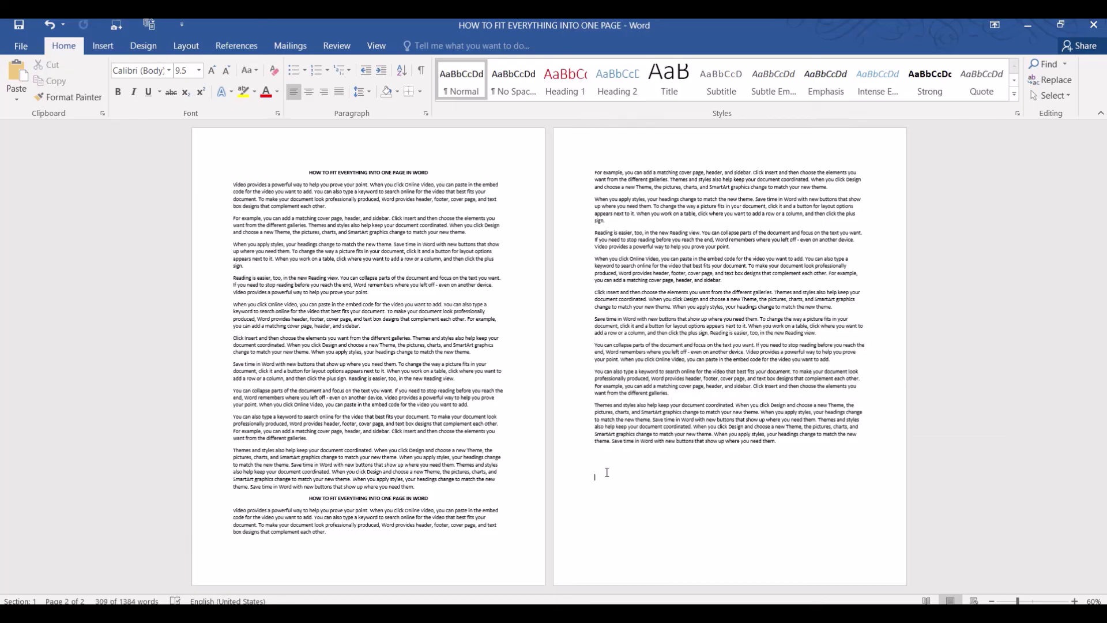
Paste the sample text again at the end so the document grows to three pages, about 1,693 words.
key("ctrl+v")
type("Themes and styles also help keep your document coordinated. When you click Design and choose a new Theme, the pictures, charts, and SmartArt graphics change to match your new theme. When you apply styles, your headings change to match the new theme. Save time in Word with new buttons that show up where you need them. Themes and styles also help keep your document coordinated. When you click Design and choose a new Theme, the pictures, charts, and SmartArt graphics change to match your new theme. When you apply styles, your headings change to match the new theme. Save time in Word with new buttons that show up where you need them.")
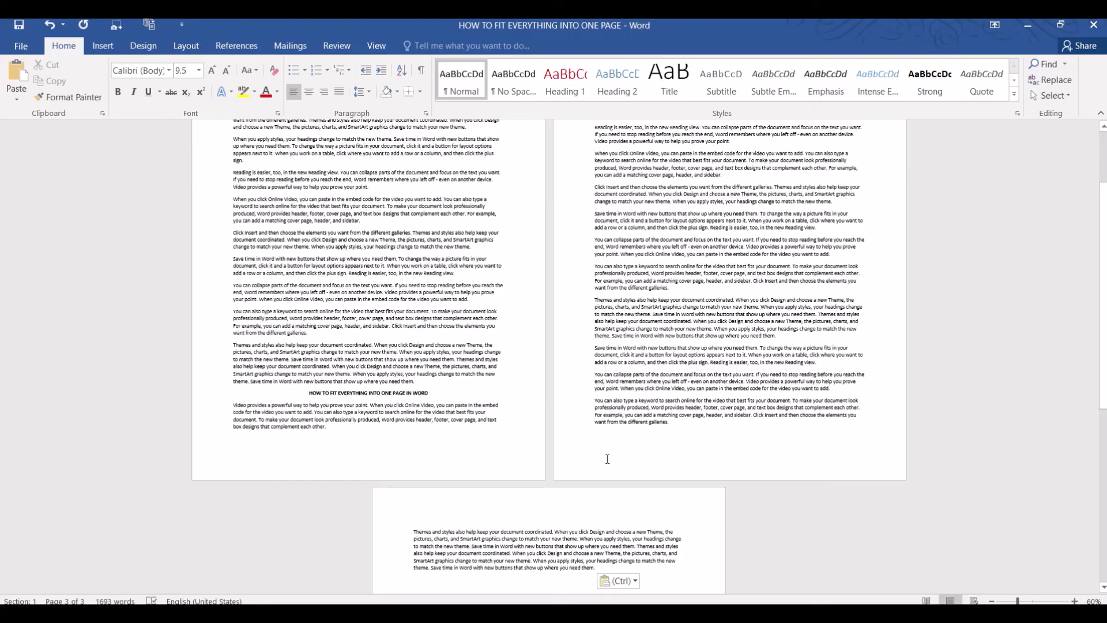
scroll(607, 458, "down", 2)
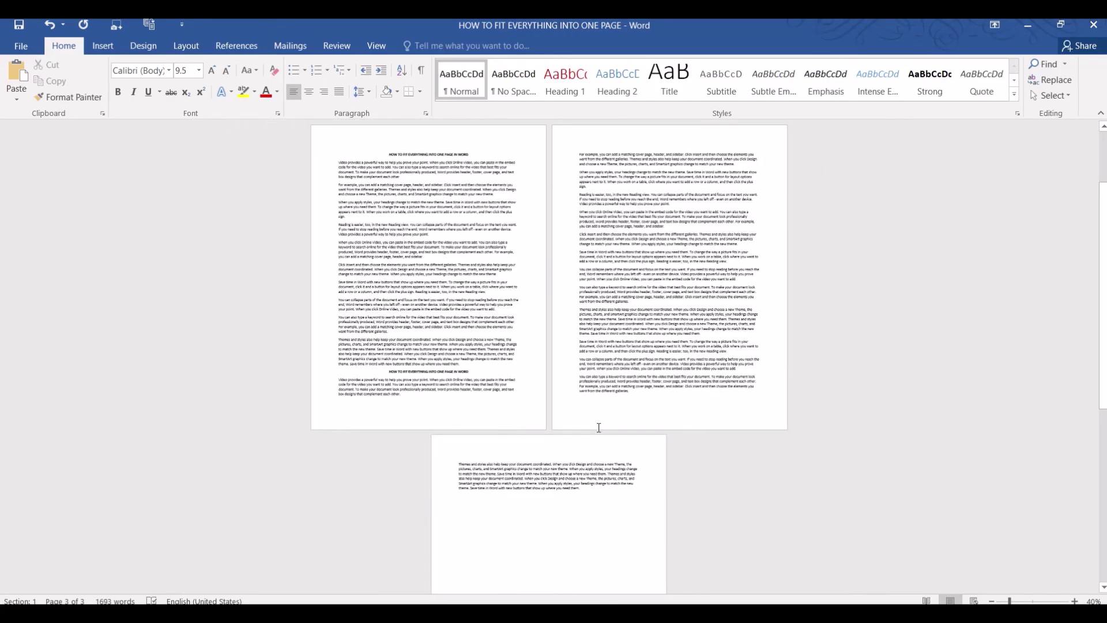
Apply Shrink to Fit, reducing the text to 8.5 pt so the document fits on two pages.
left_click(149, 25)
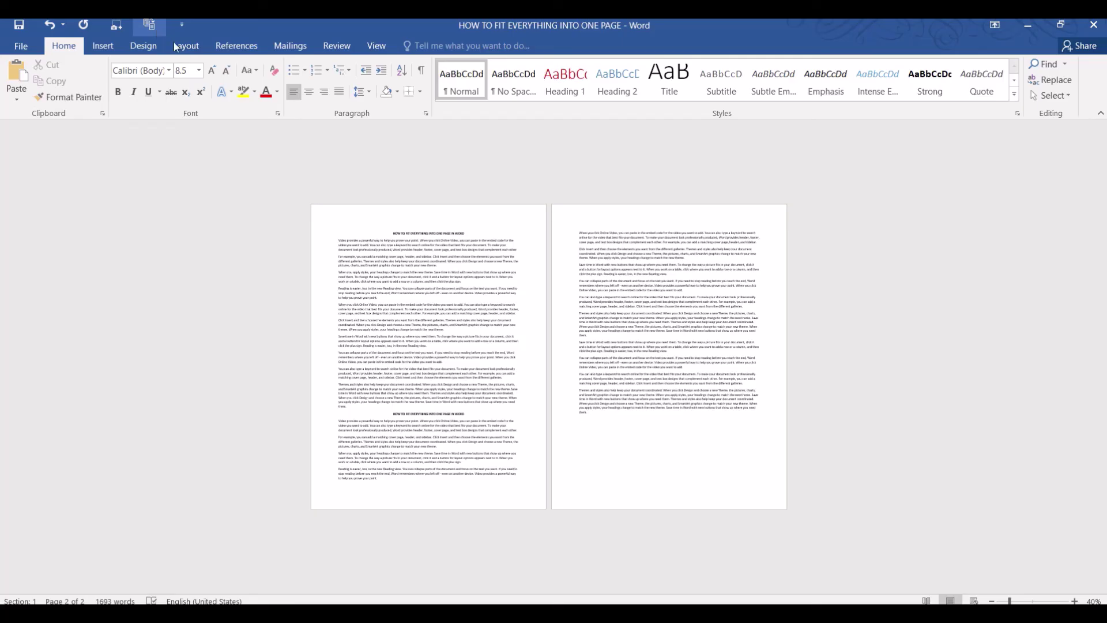
mouse_move(627, 26)
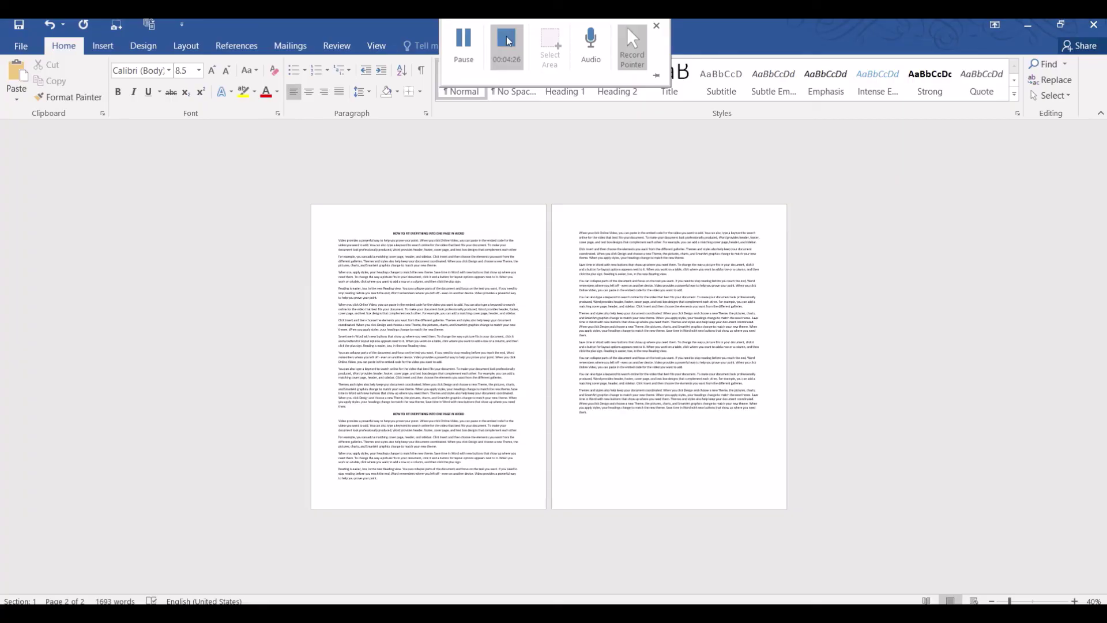